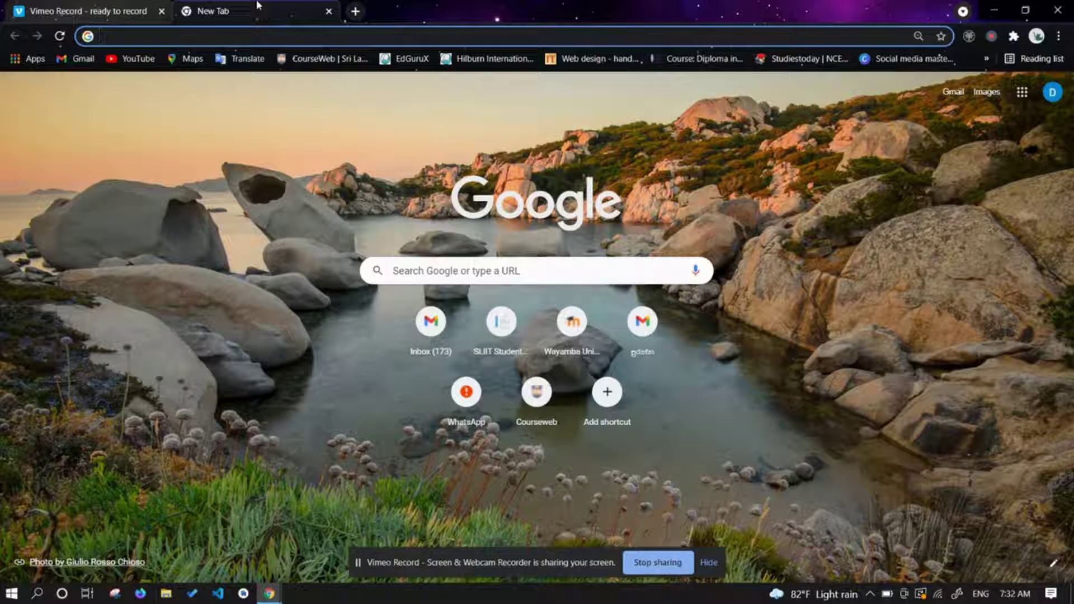
Open makewatermark.com and start the Make Watermark app
text(makewatermark.com)
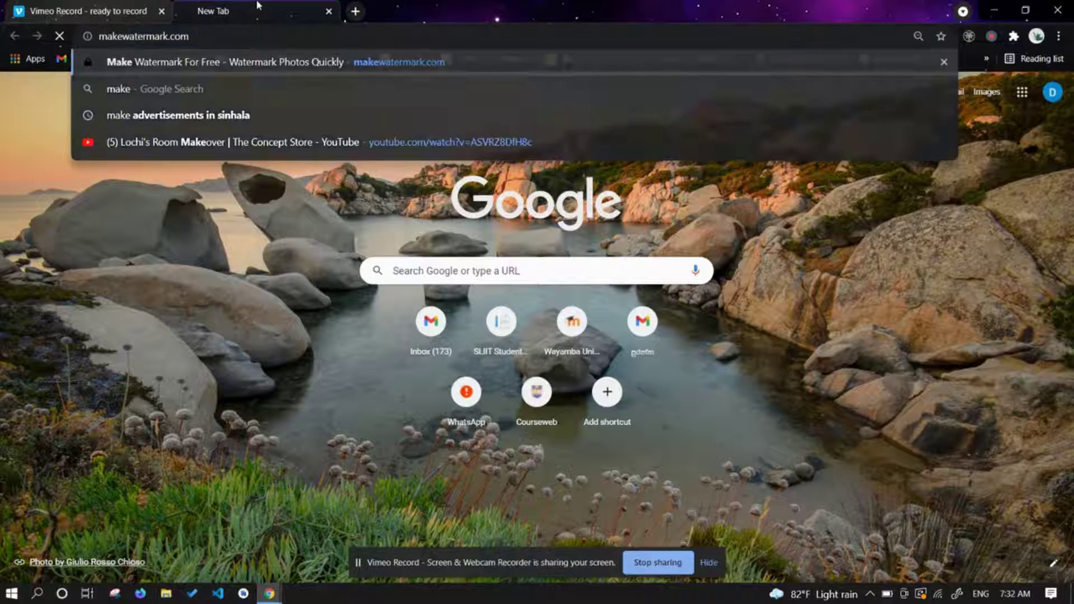
key(Return)
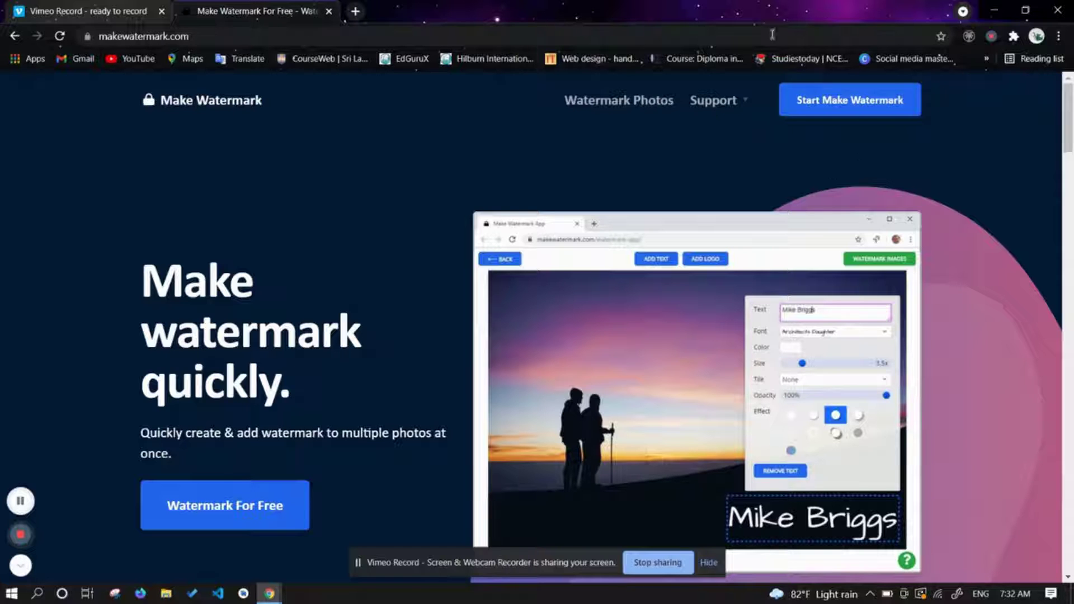
click(840, 89)
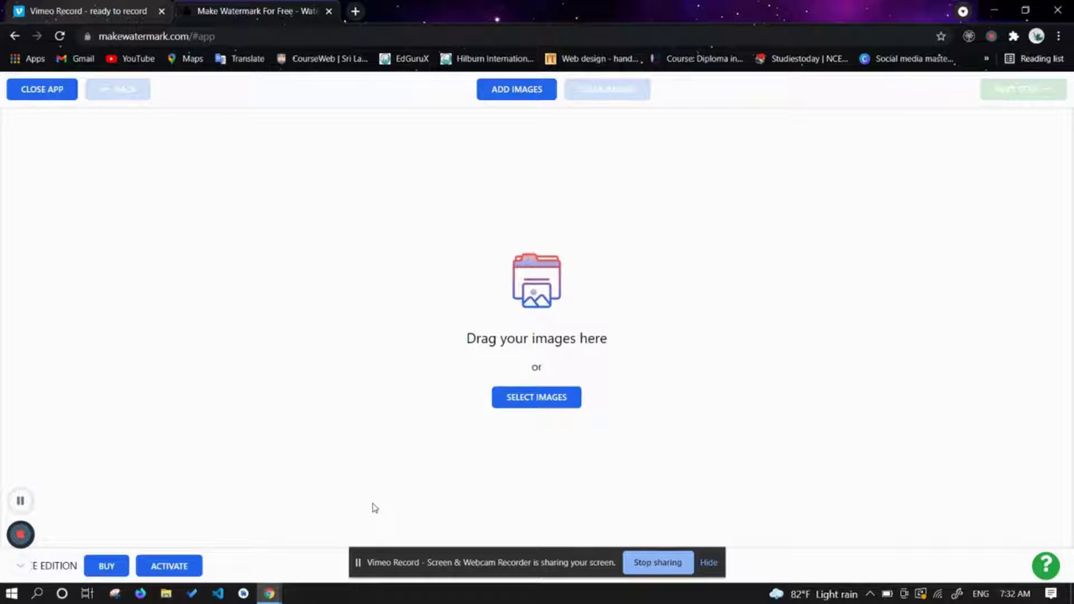
Load the Mr.Wonderful Films image from the computer's Downloads folder and proceed to the watermark editor
click(546, 398)
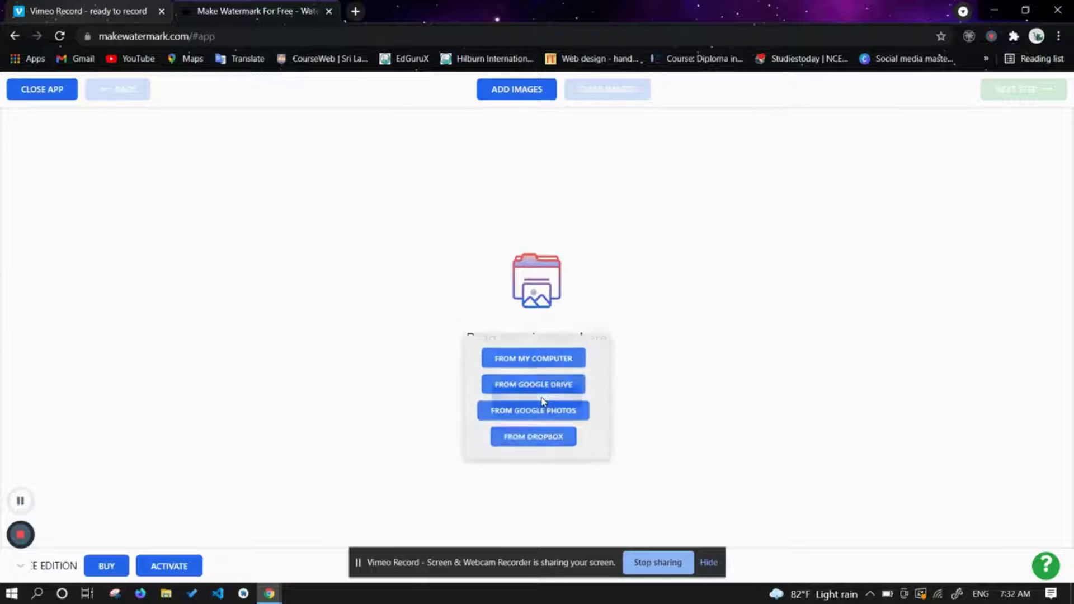
click(526, 358)
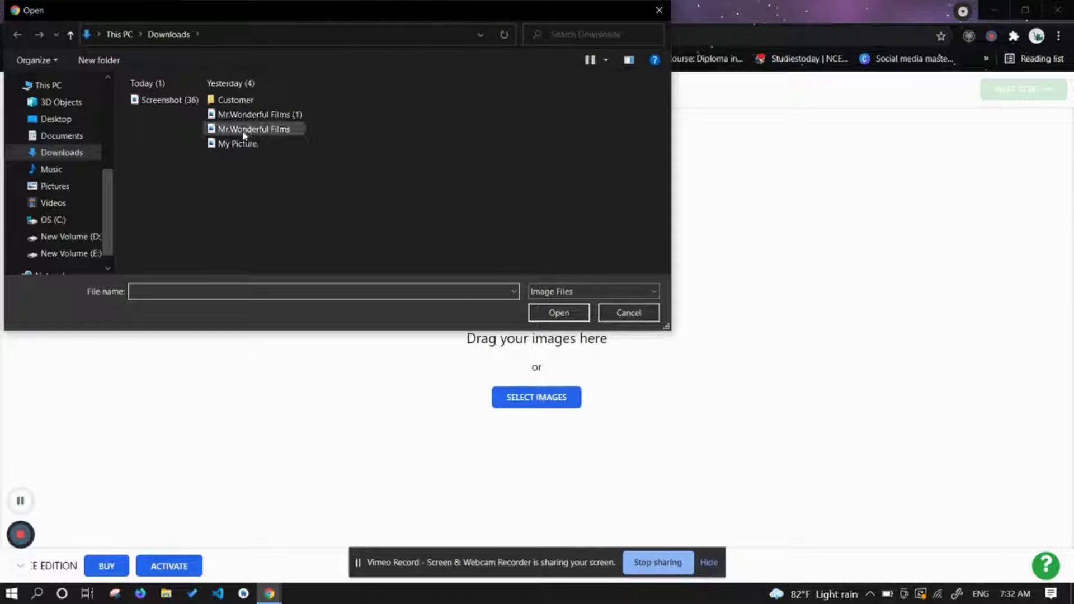
click(244, 132)
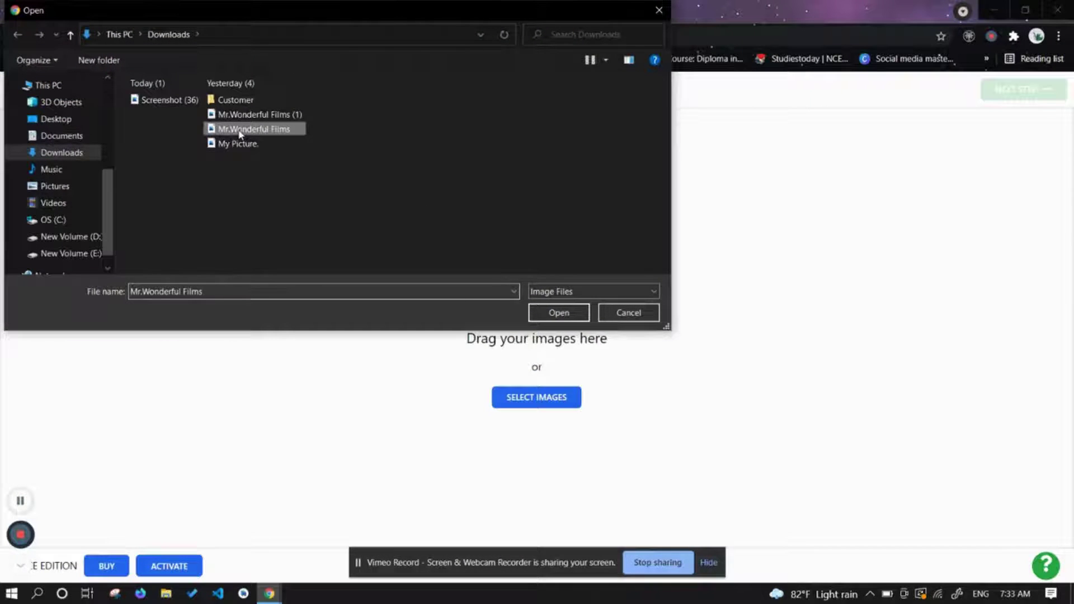
click(559, 313)
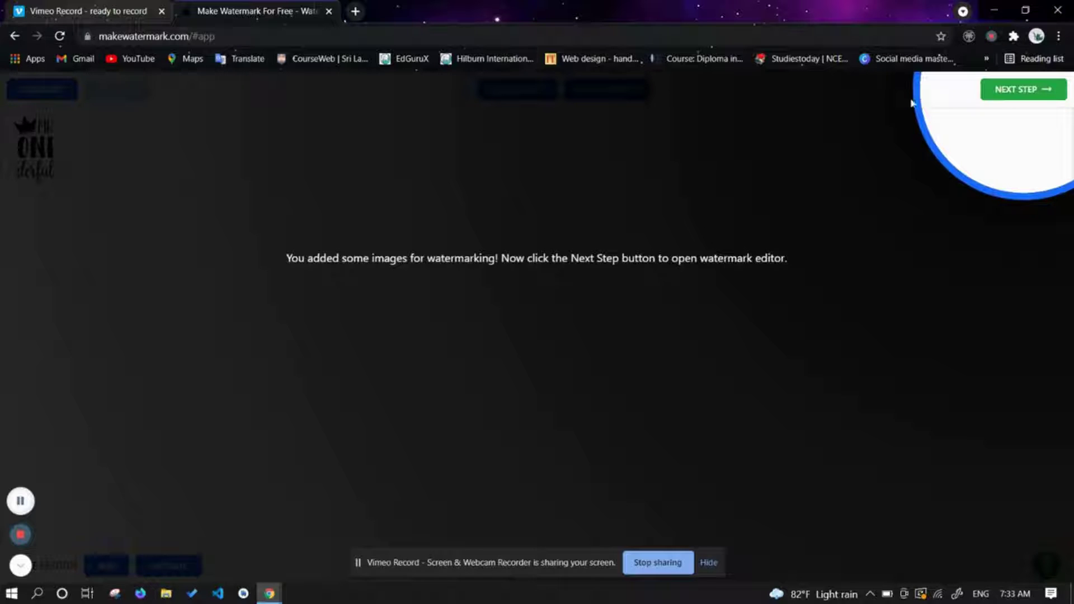
click(1018, 97)
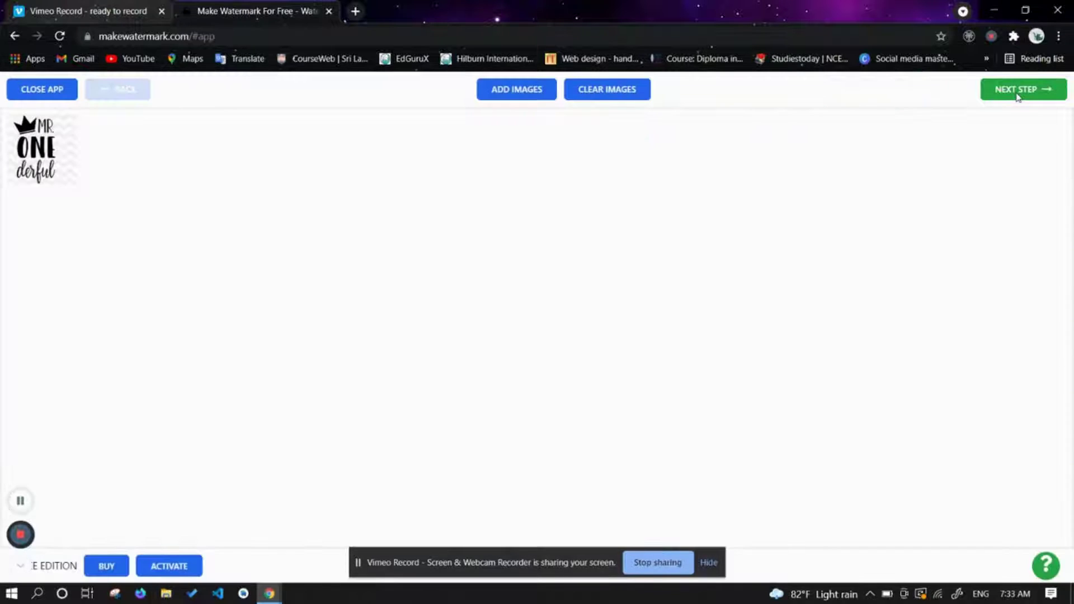
click(1018, 97)
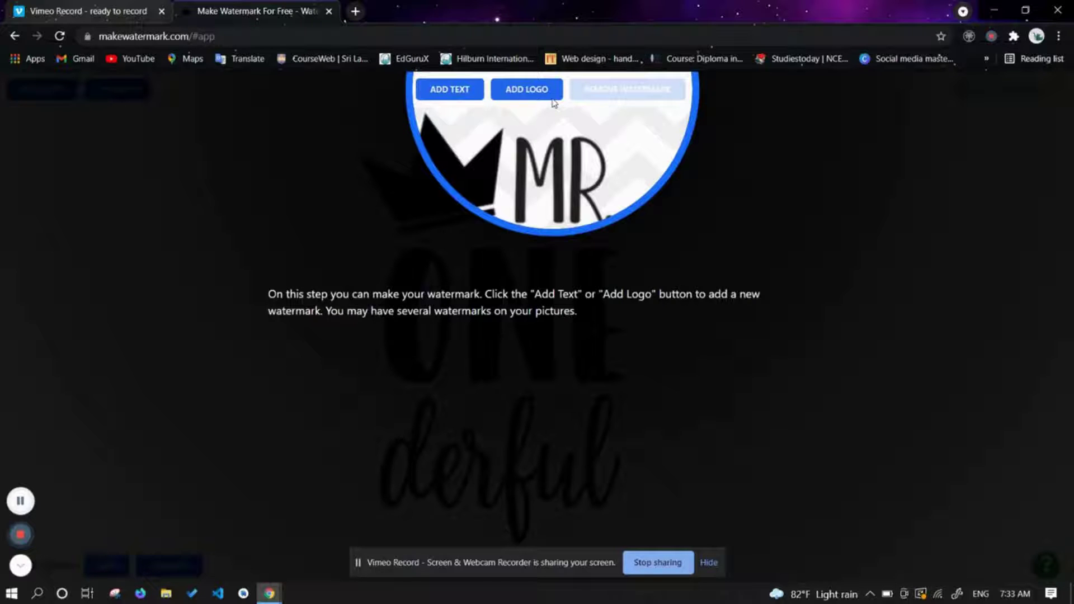
Add a text watermark to the image and set its text to "Mr.Onederful"
click(456, 100)
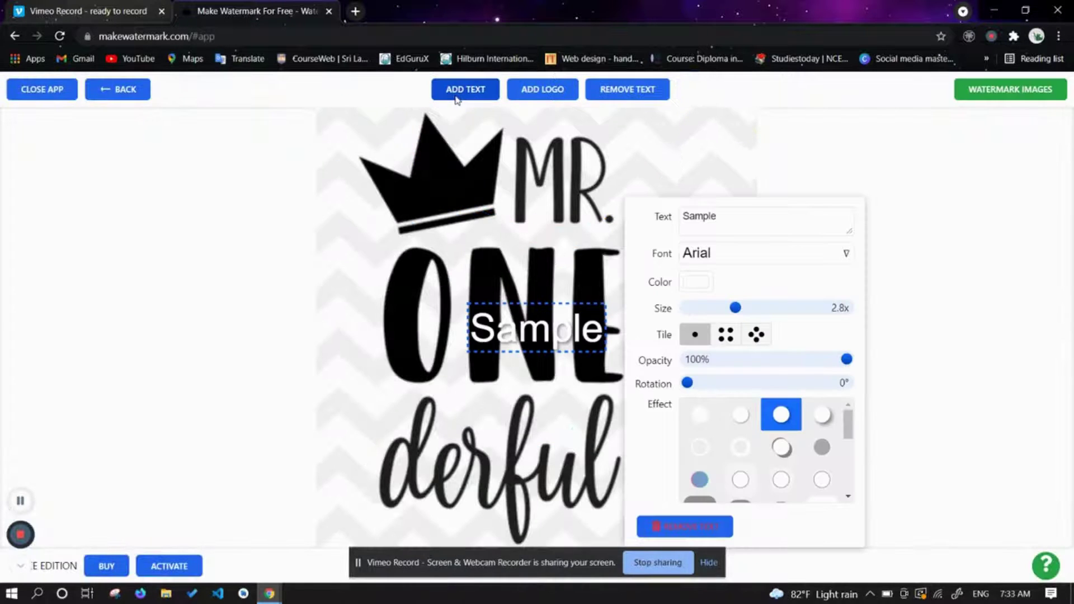
click(719, 216)
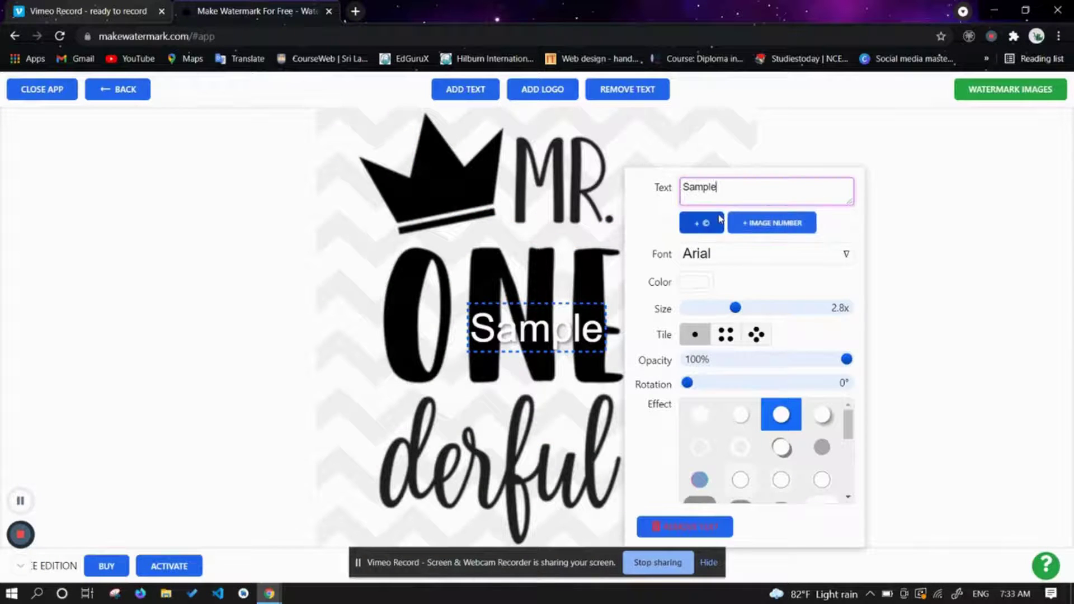
key(BackSpace)
key(BackSpace)
key(BackSpace)
key(BackSpace)
key(BackSpace)
key(BackSpace)
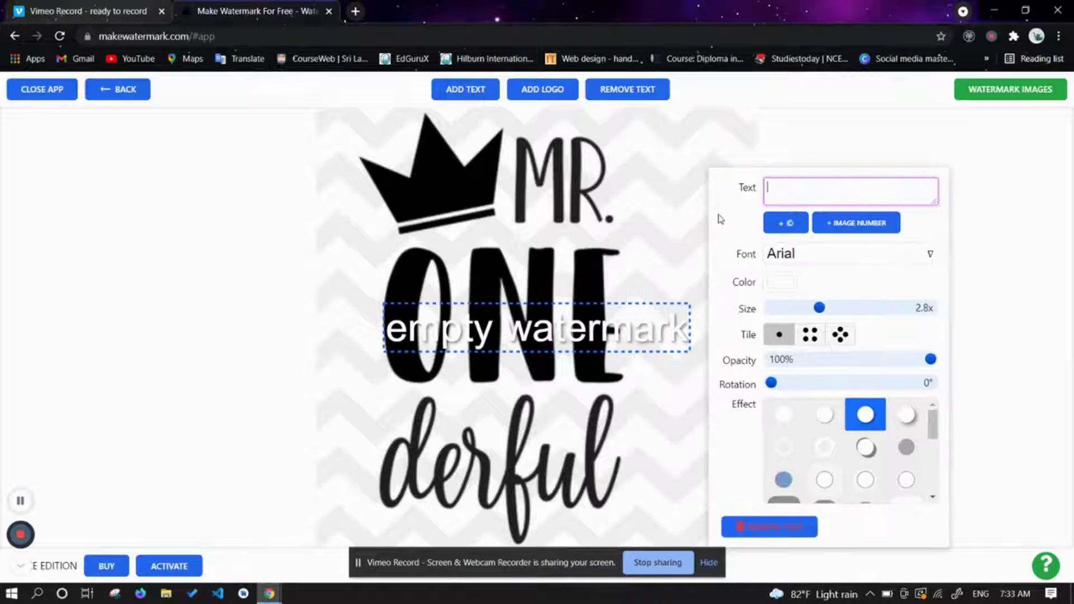
text(Mr)
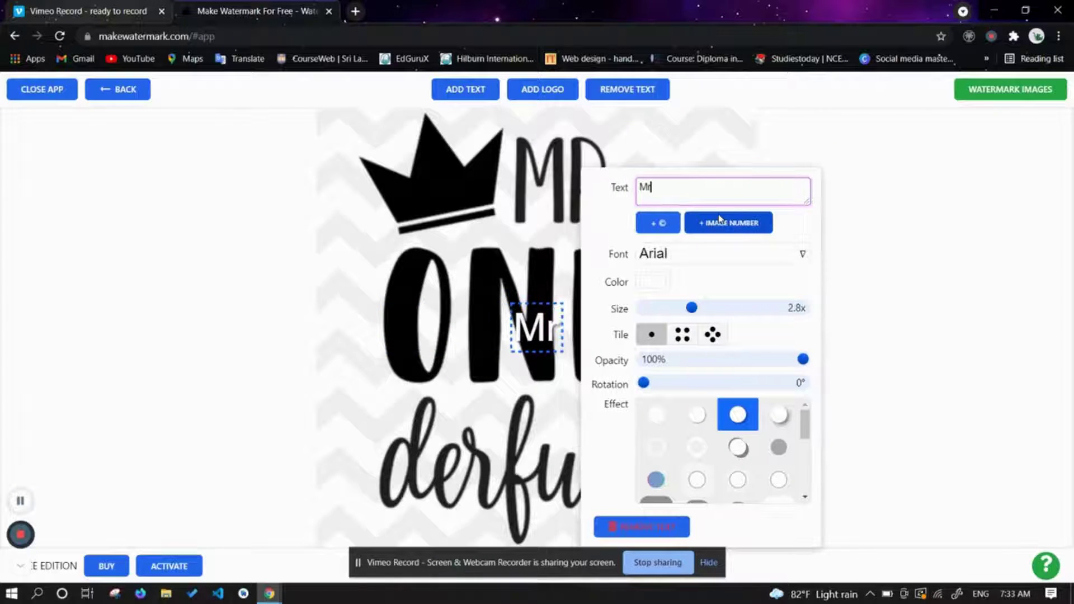
text(. on)
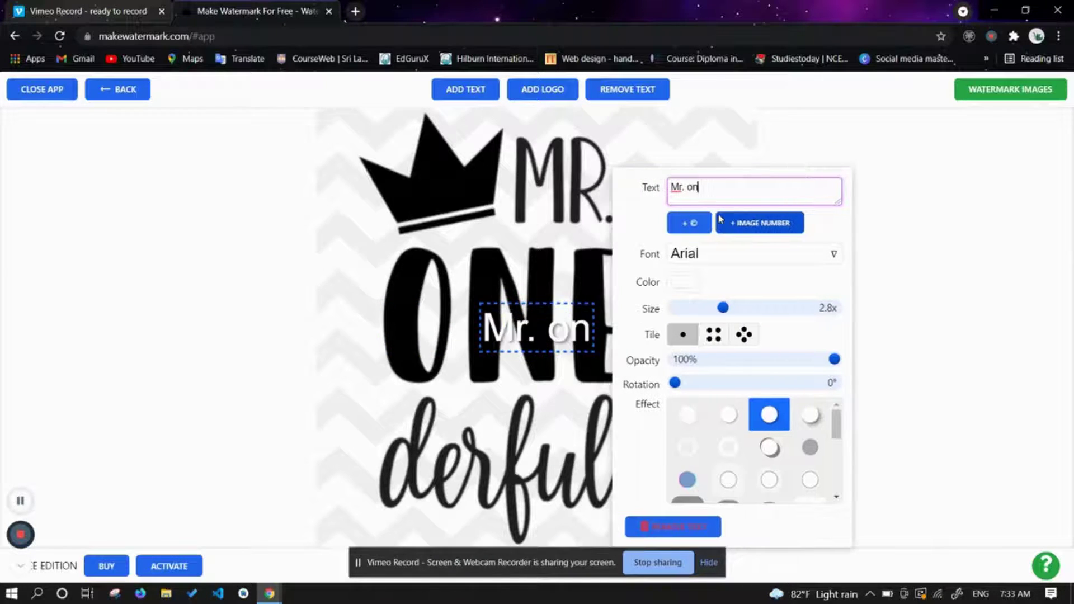
key(BackSpace)
key(BackSpace)
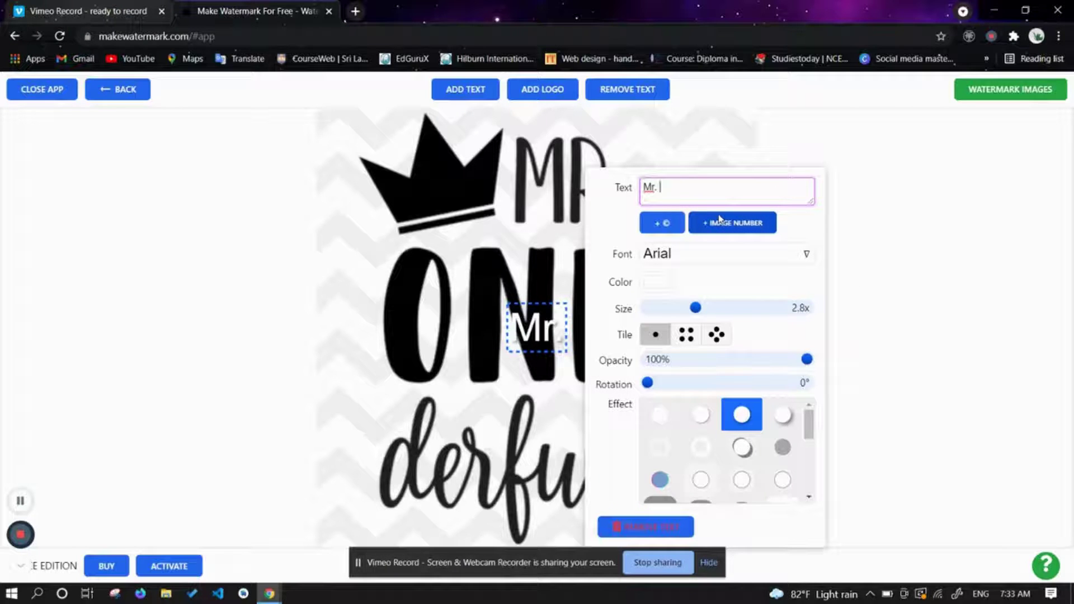
text(Oned)
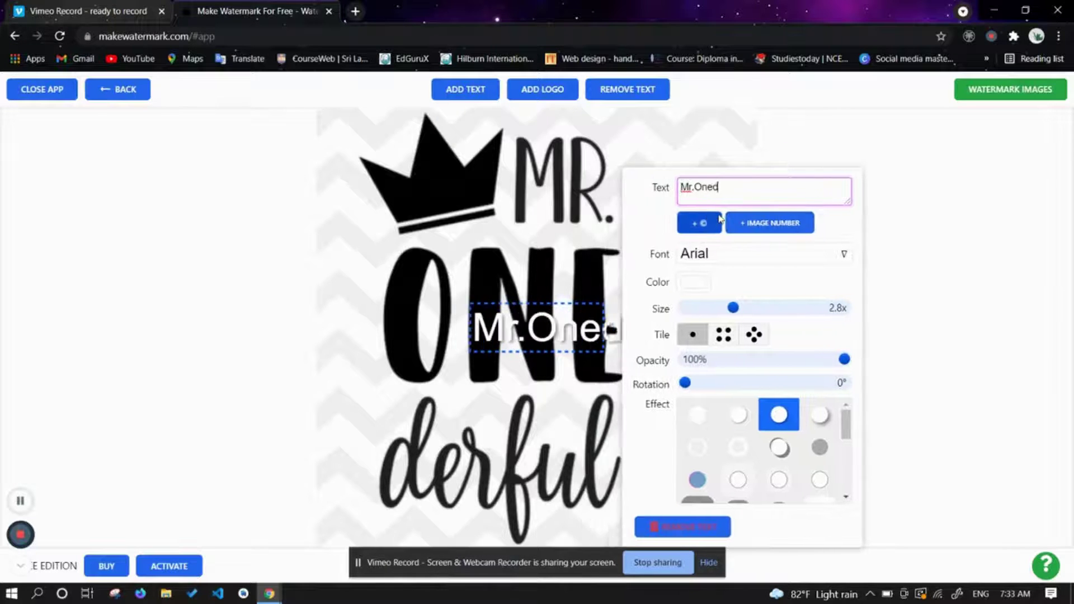
text(erful)
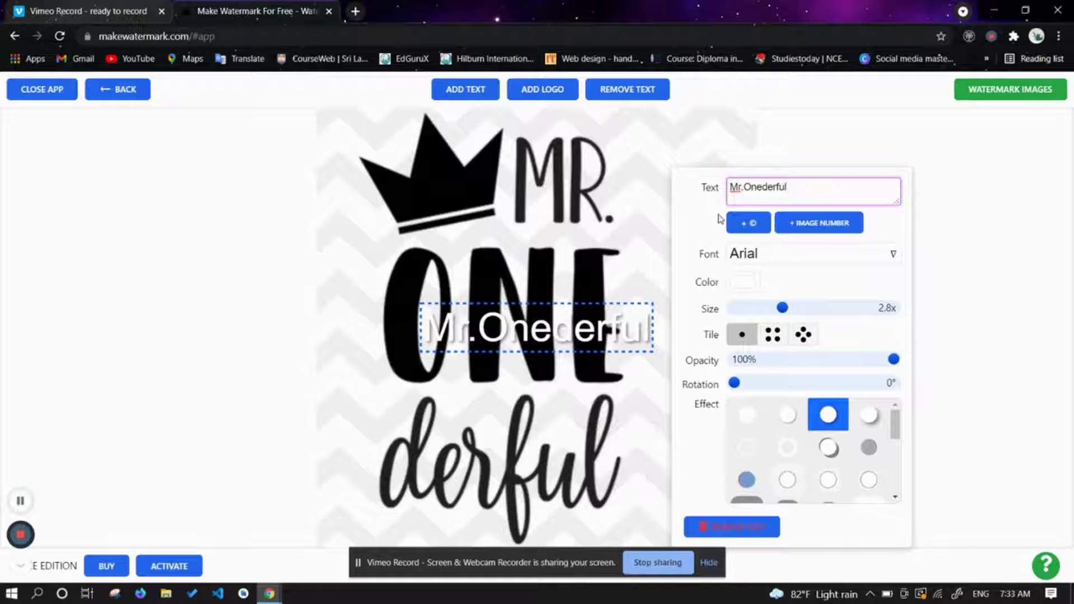
Set the text watermark's font to Architects Daughter and its size to 2.6x
click(773, 254)
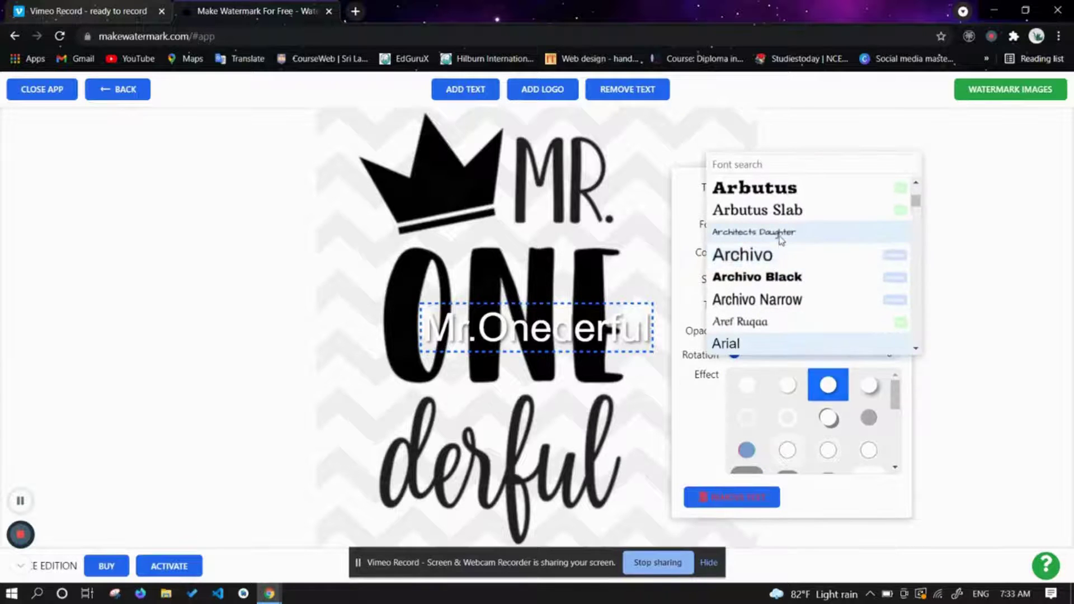
click(781, 238)
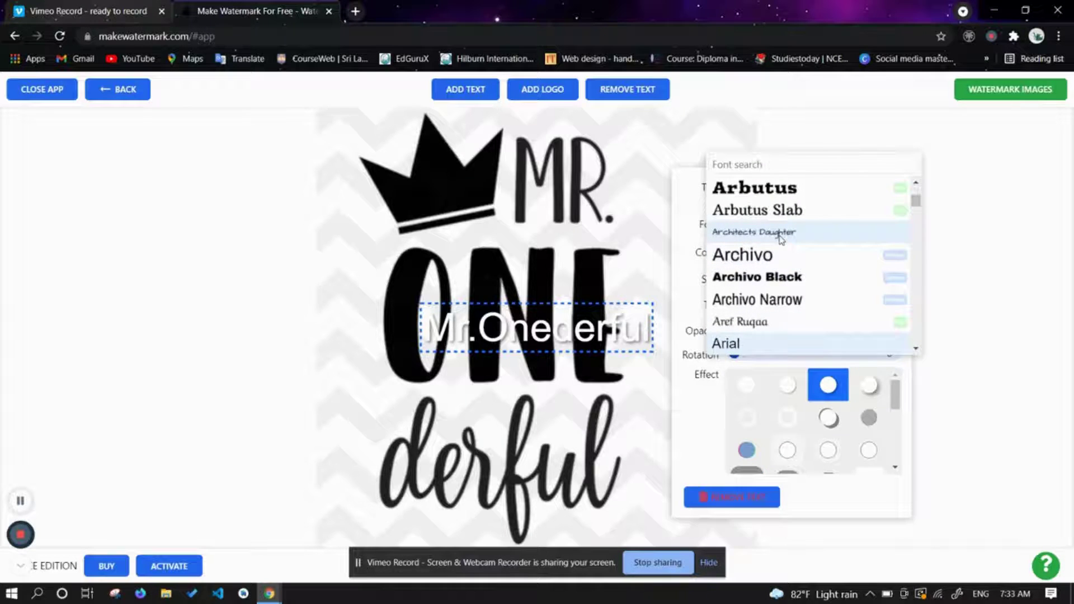
click(1000, 231)
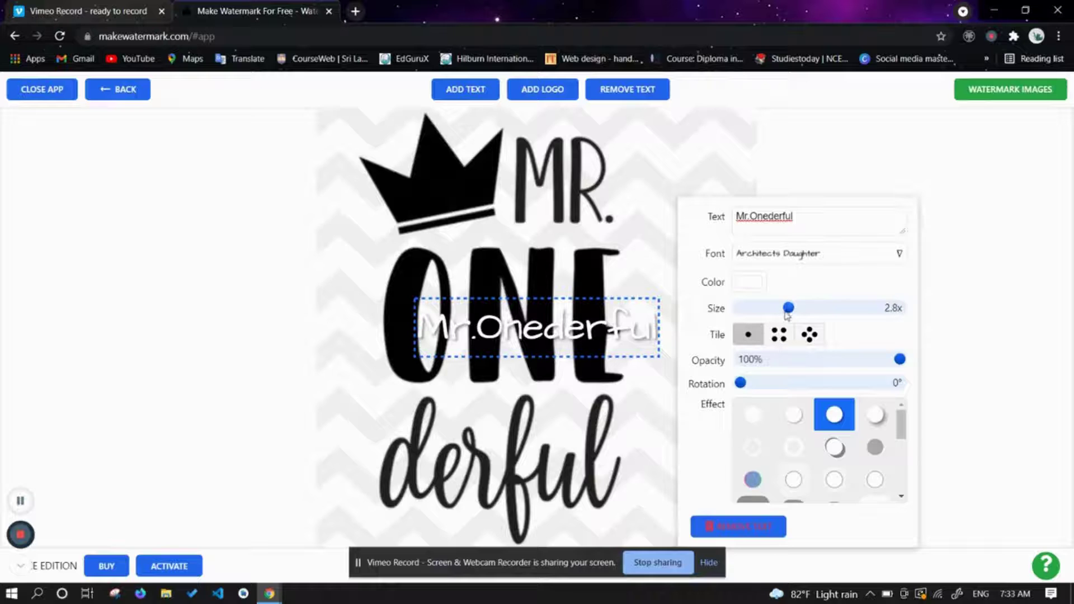
drag(786, 315, 814, 315)
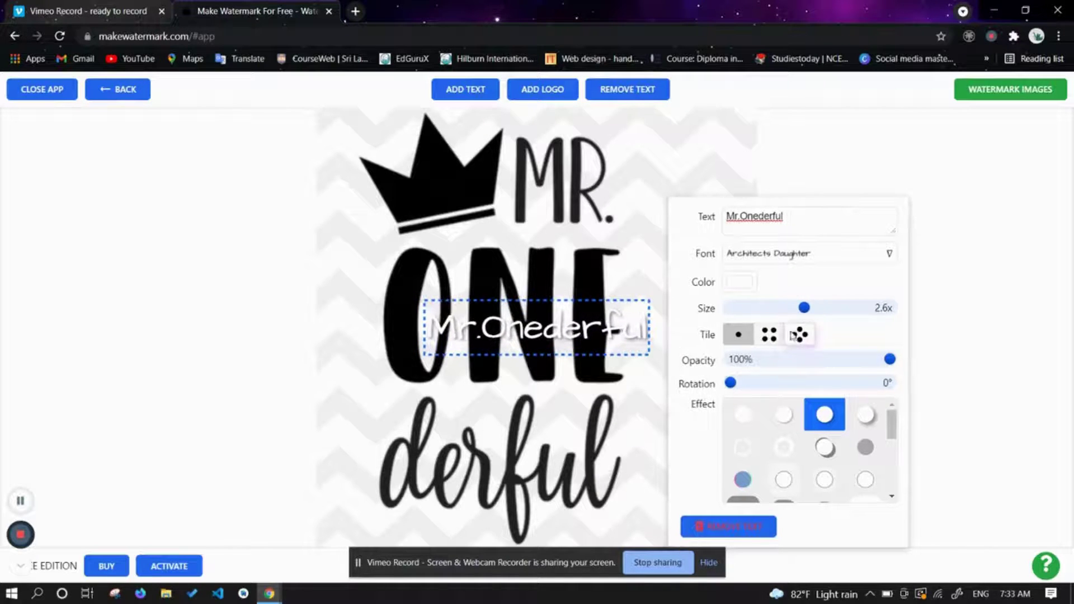
Repeat the watermark in the staggered tile pattern at size 1.3x, with the tile span at about a quarter of its range
click(795, 334)
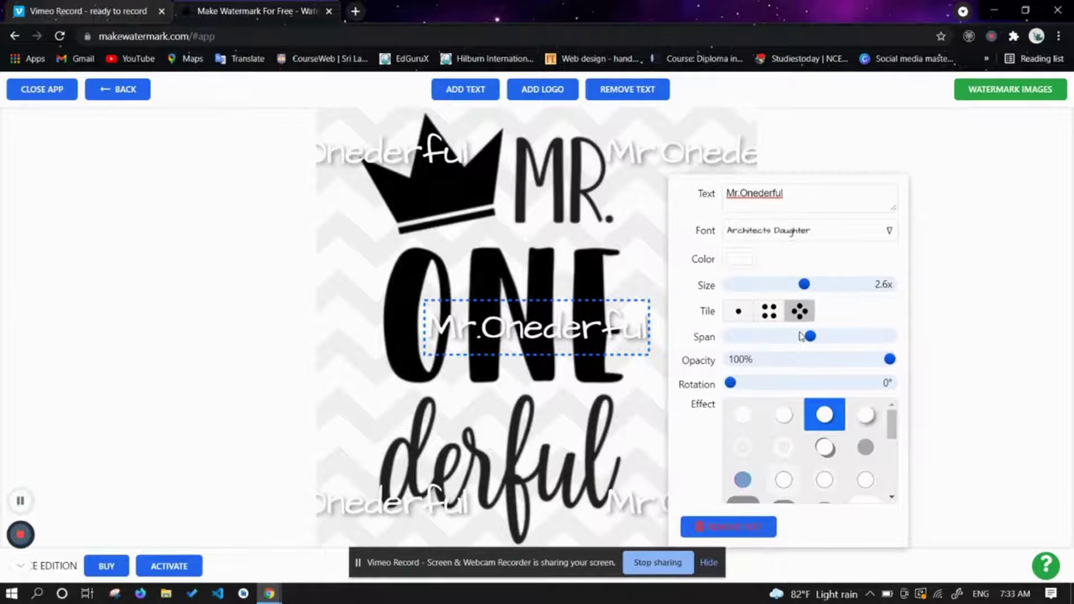
drag(804, 283, 775, 284)
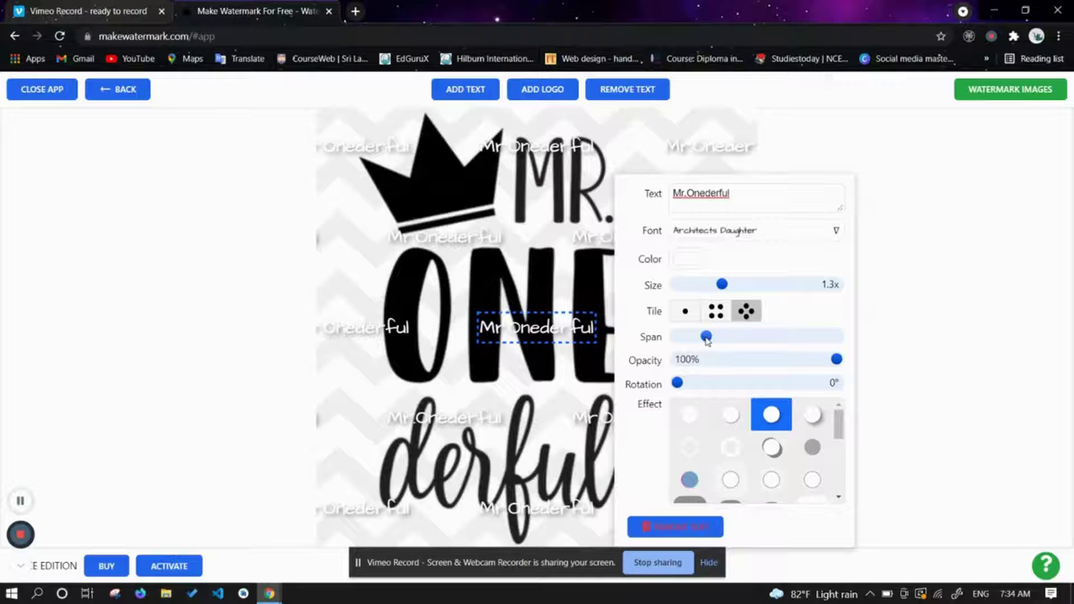
mouse_move(707, 339)
mouse_down()
mouse_move(762, 339)
mouse_move(720, 337)
mouse_up()
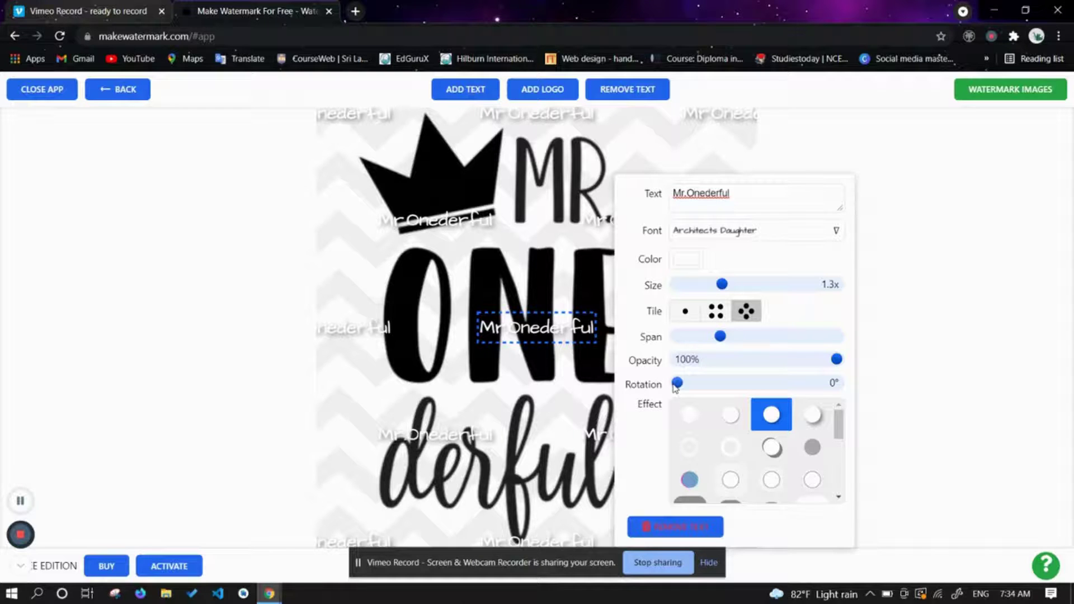
Set the watermark's rotation to 360° and try several boxed text effects, ending on the translucent light rounded box
drag(677, 383, 838, 443)
click(771, 477)
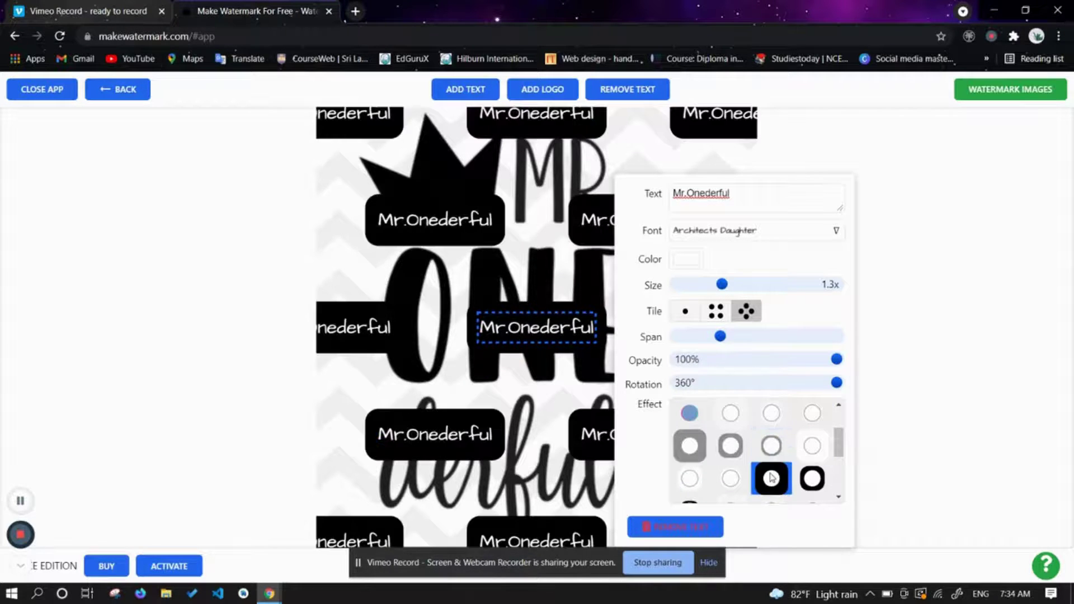
click(771, 446)
click(689, 446)
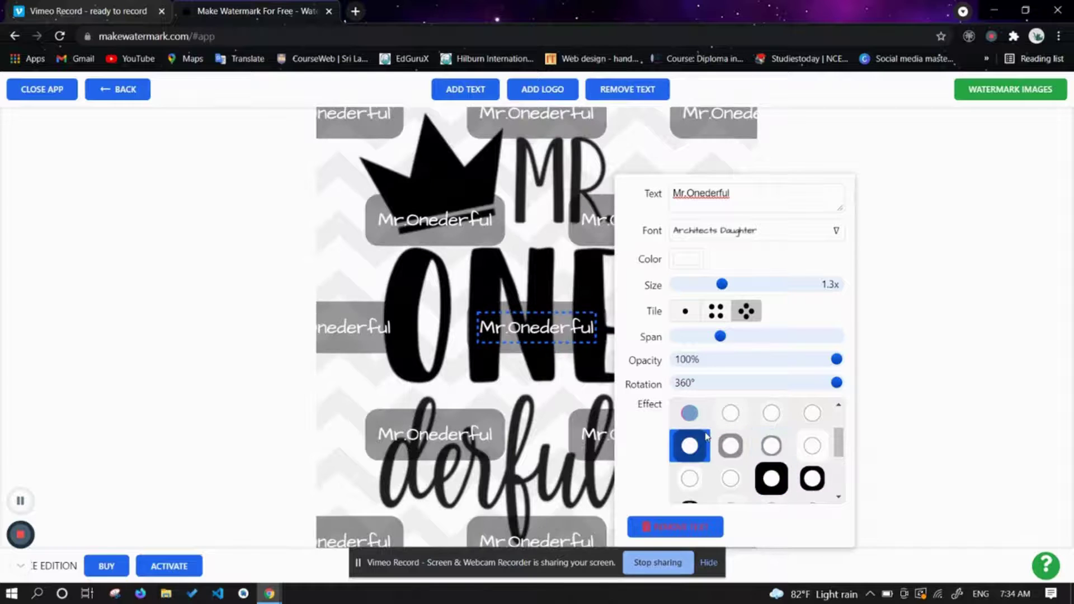
click(771, 414)
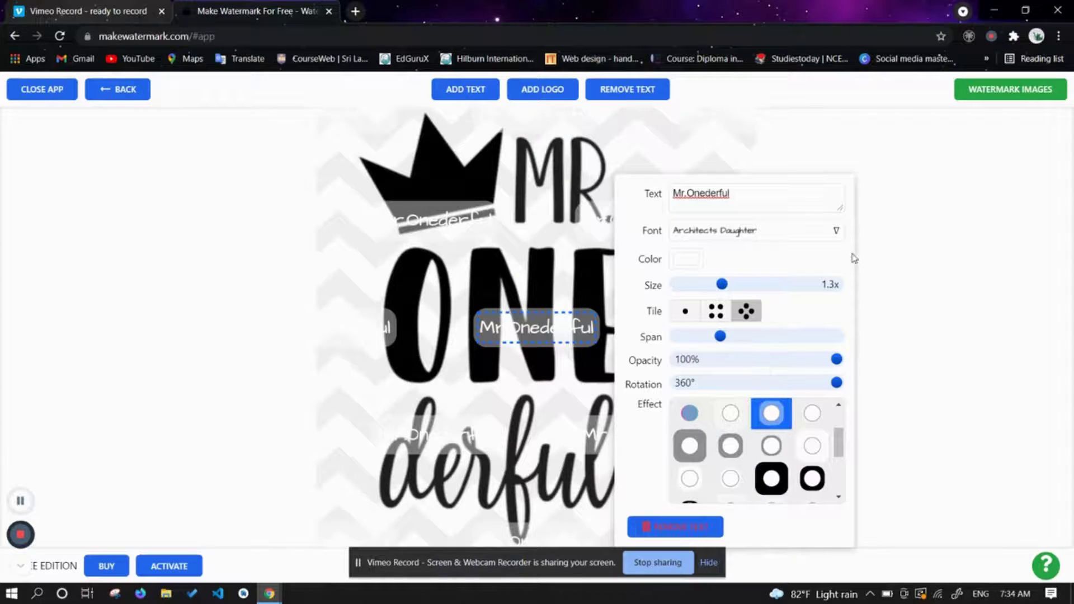
Remove the text watermark, return to the image selection and clear the loaded image
click(665, 533)
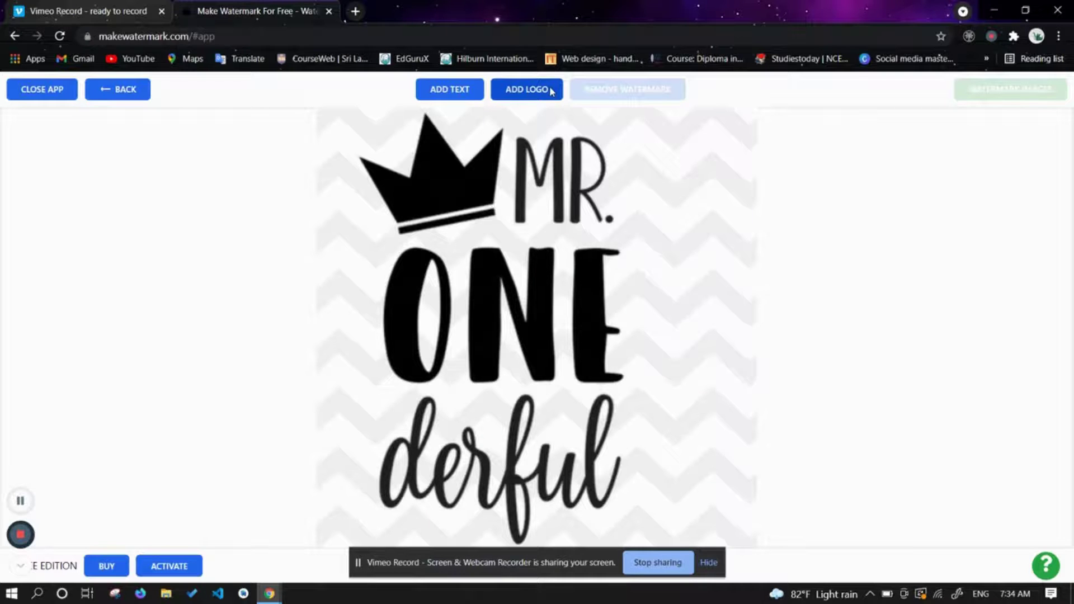
click(101, 94)
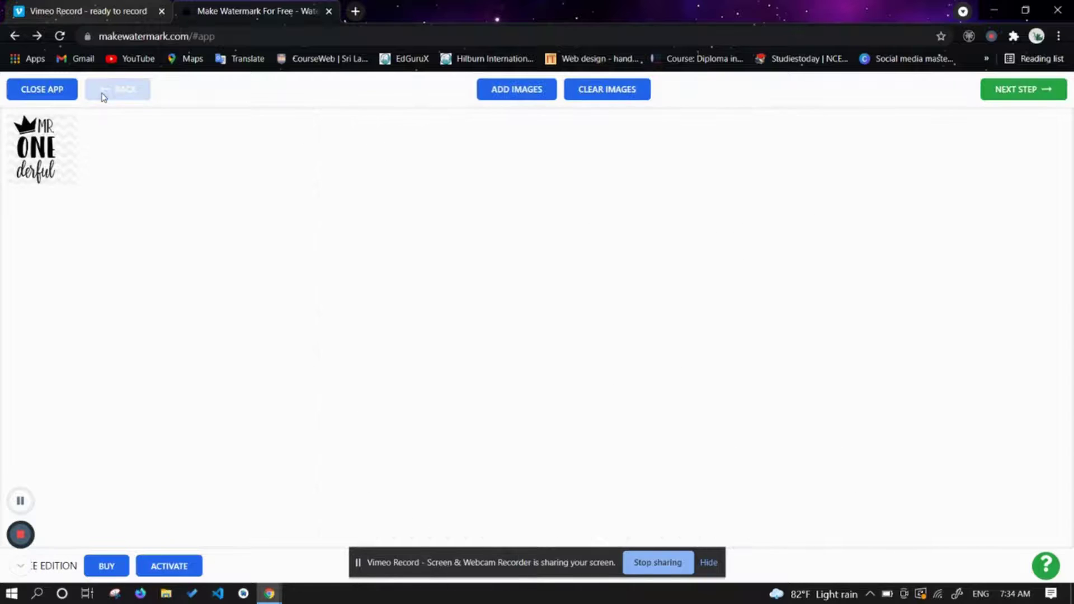
click(619, 101)
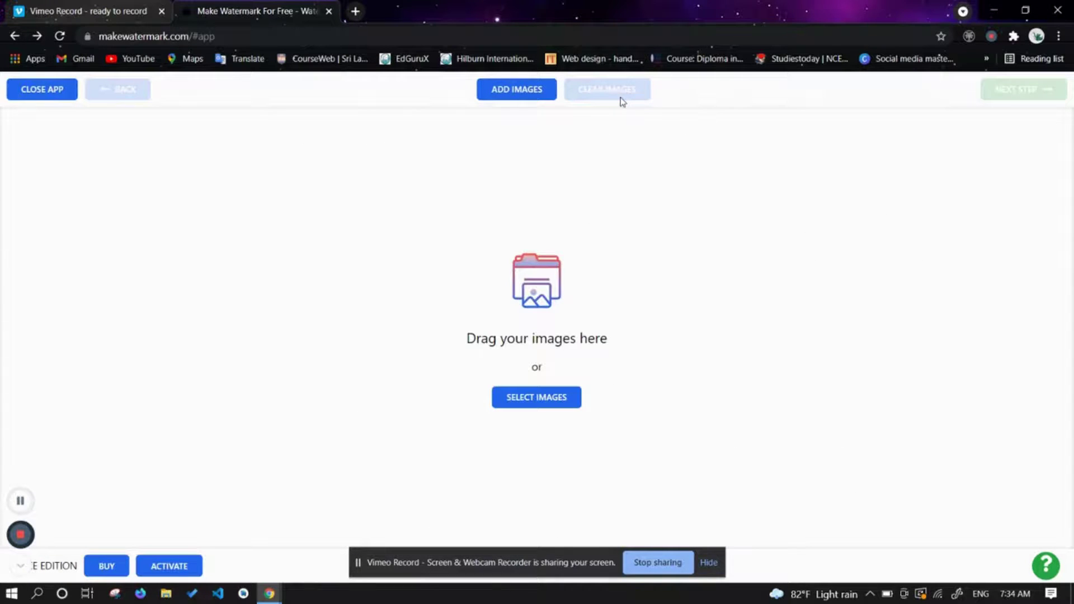
Load the My Picture image from the computer's Downloads folder and proceed to the watermark editor
click(520, 402)
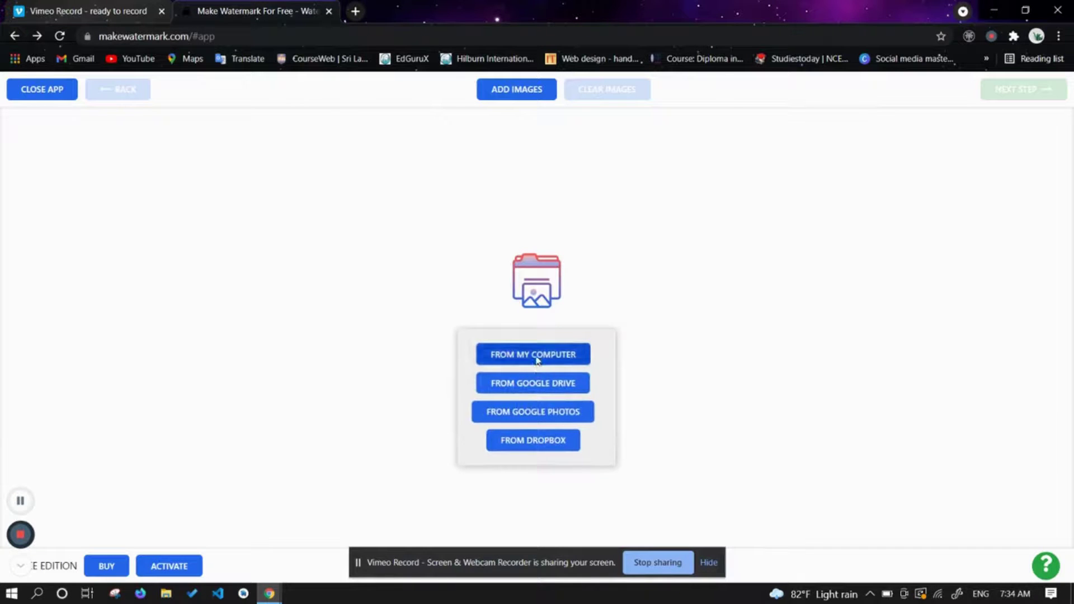
click(536, 358)
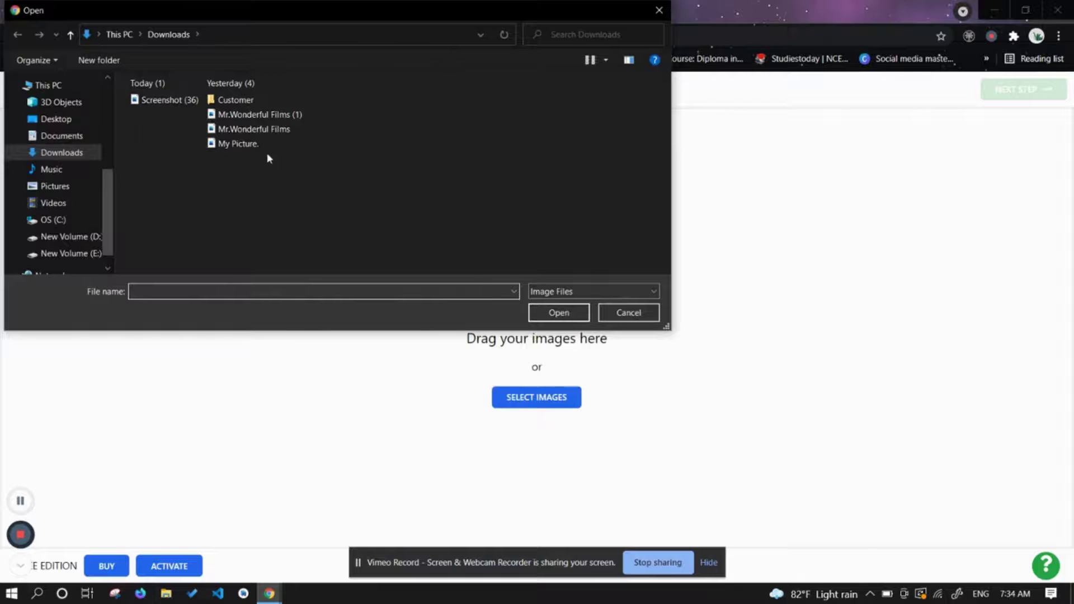
click(260, 144)
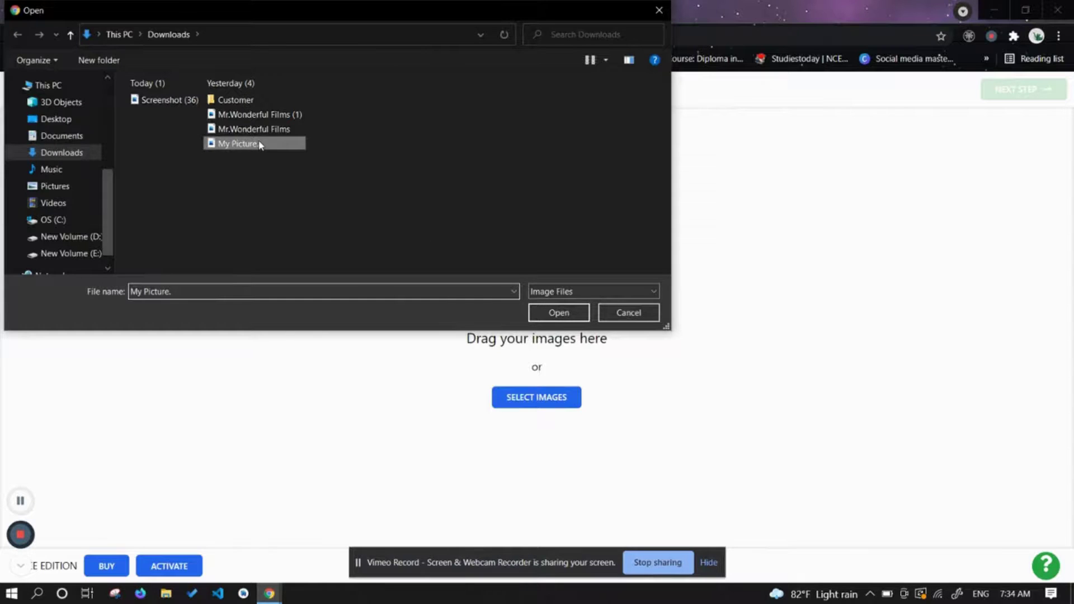
click(557, 318)
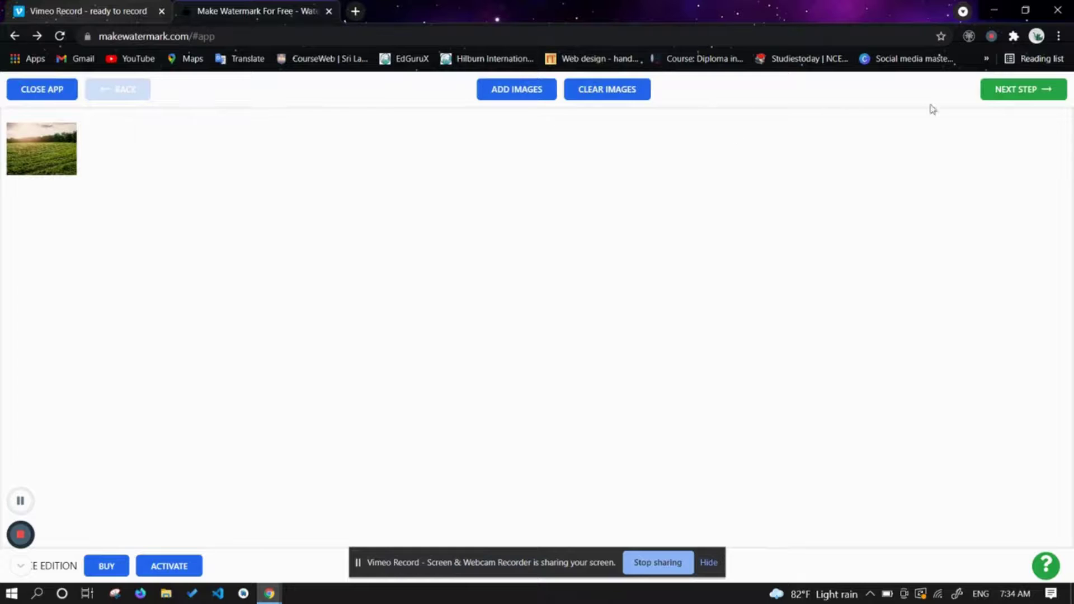
click(1007, 89)
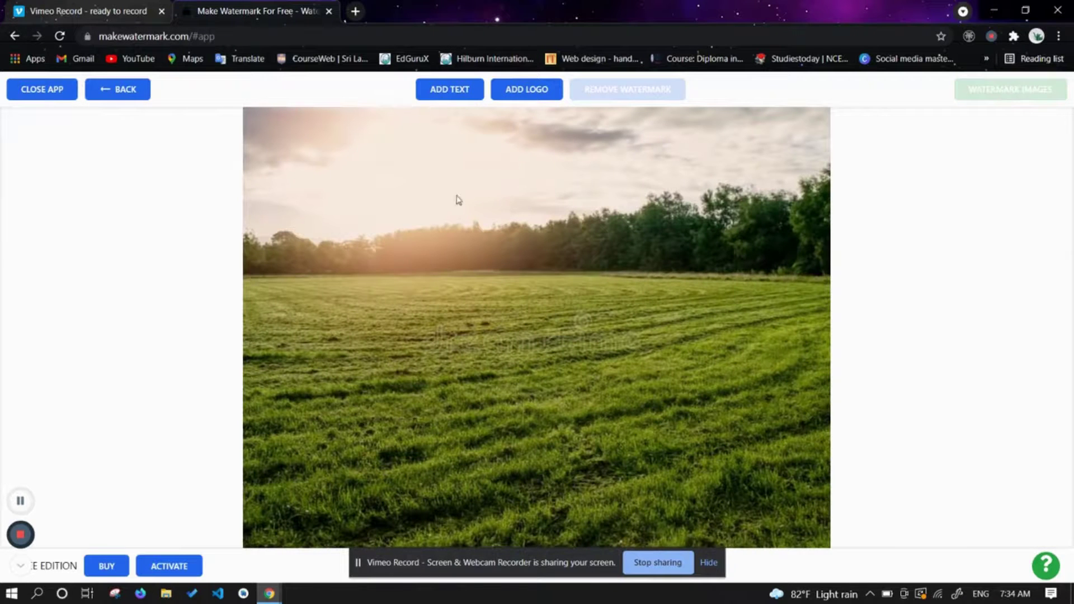
Add the Mr.Wonderful Films logo from the computer's Downloads folder and place it in the photo's bottom-right corner
click(522, 88)
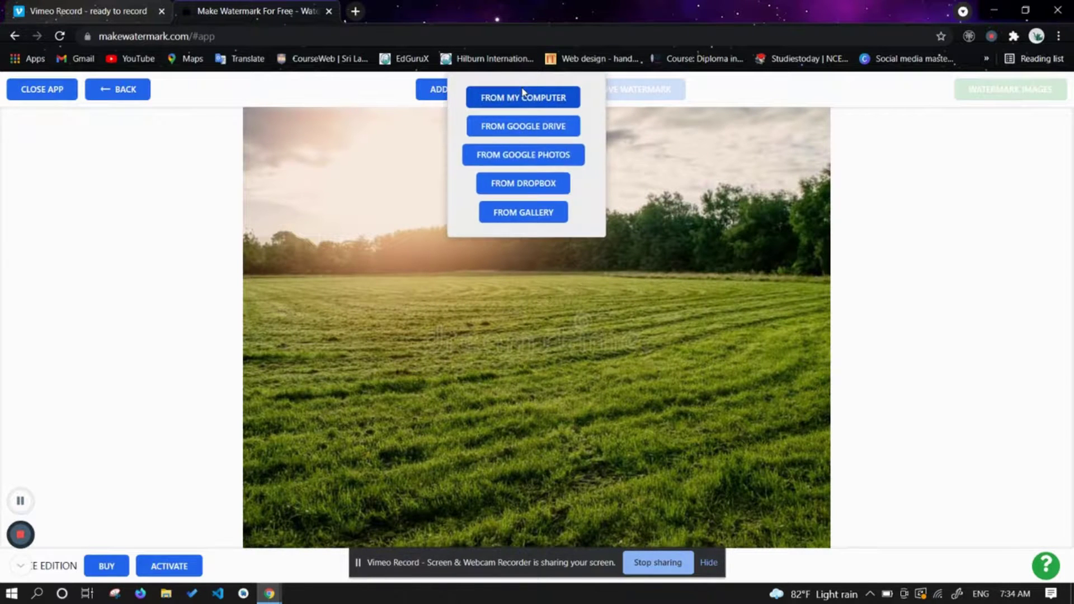
click(524, 104)
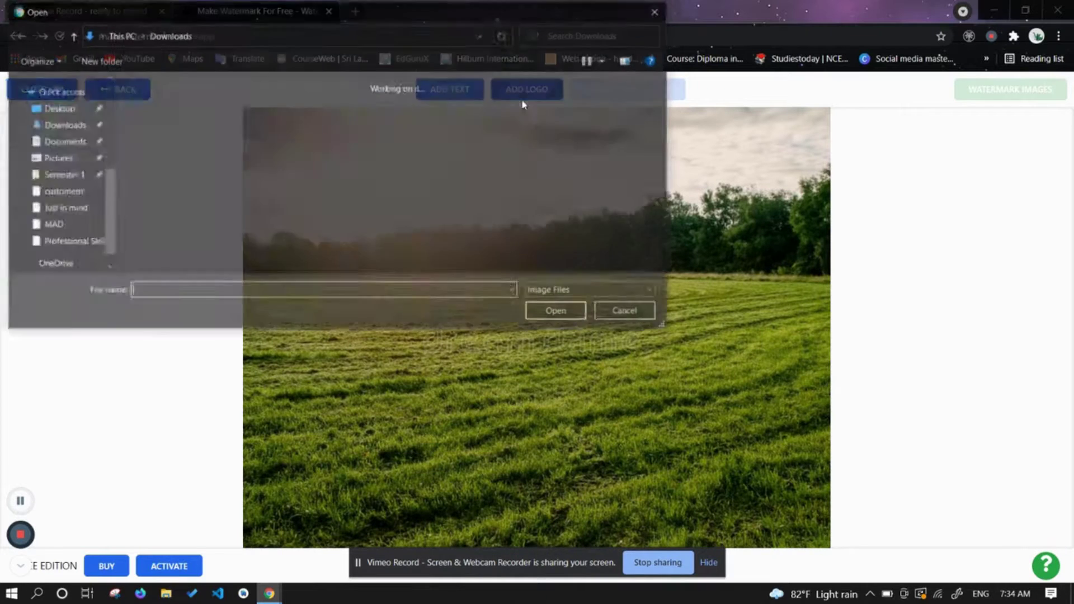
click(254, 129)
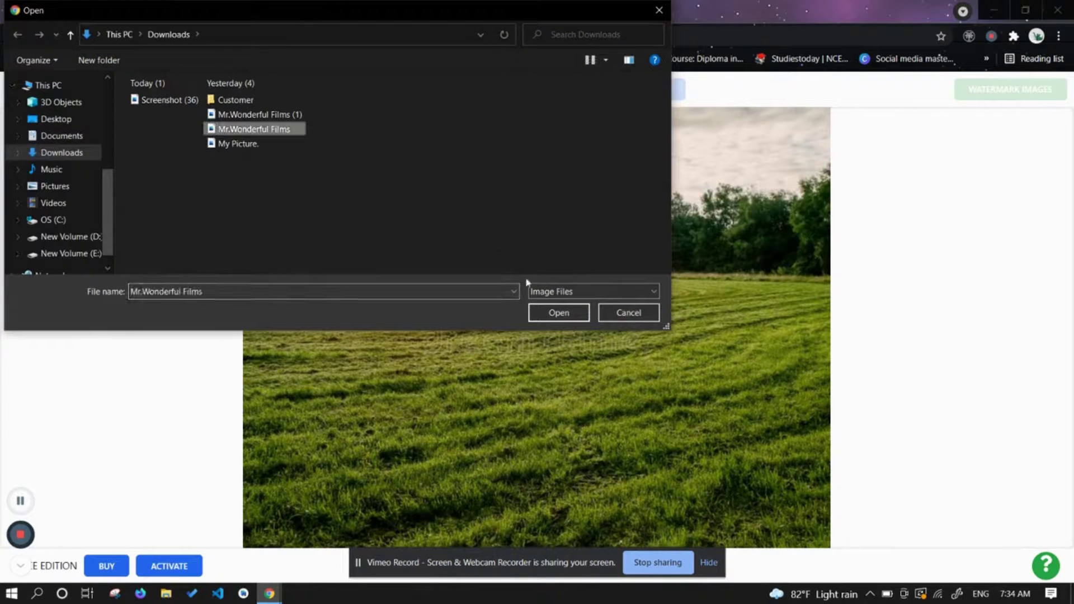
click(549, 314)
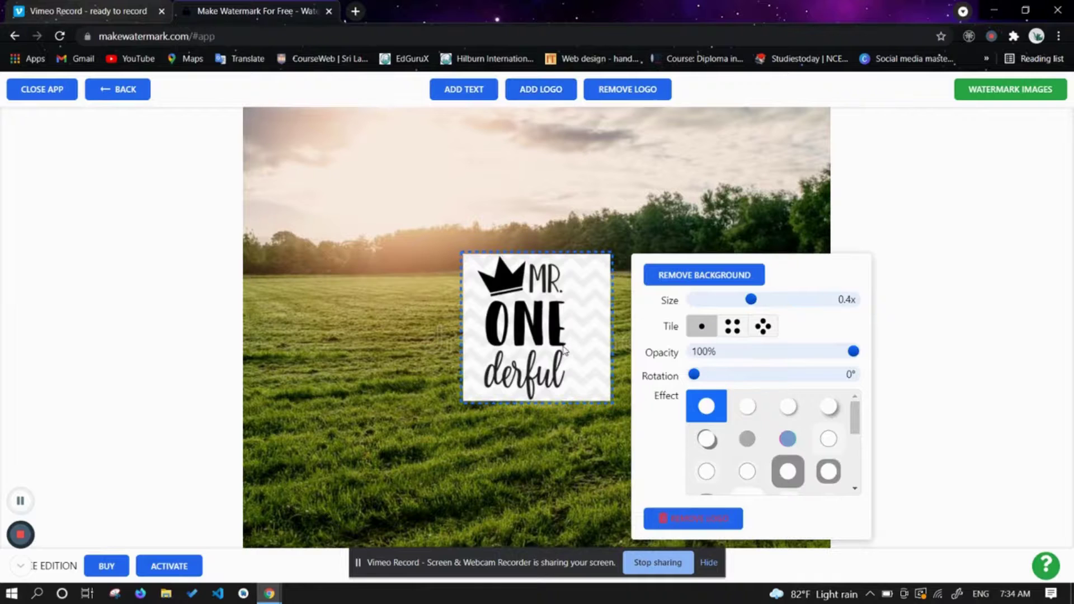
drag(564, 350, 785, 512)
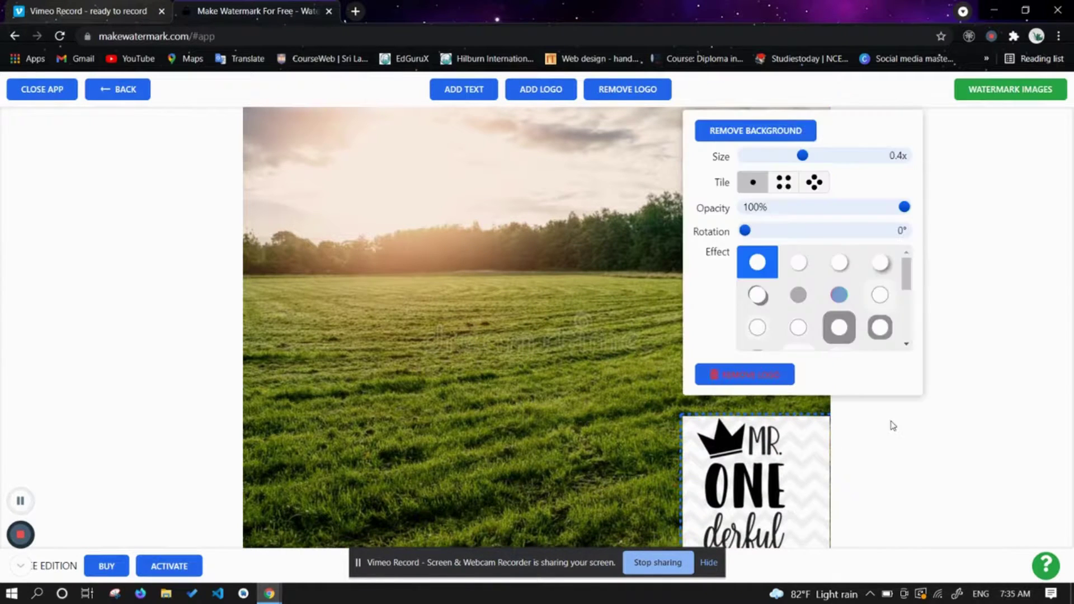
click(892, 425)
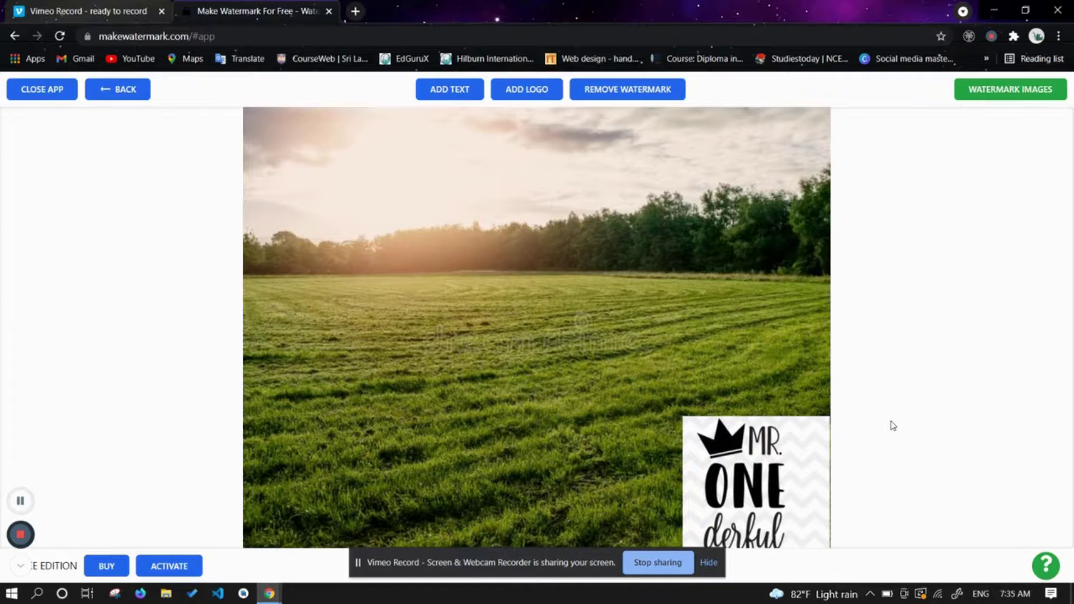